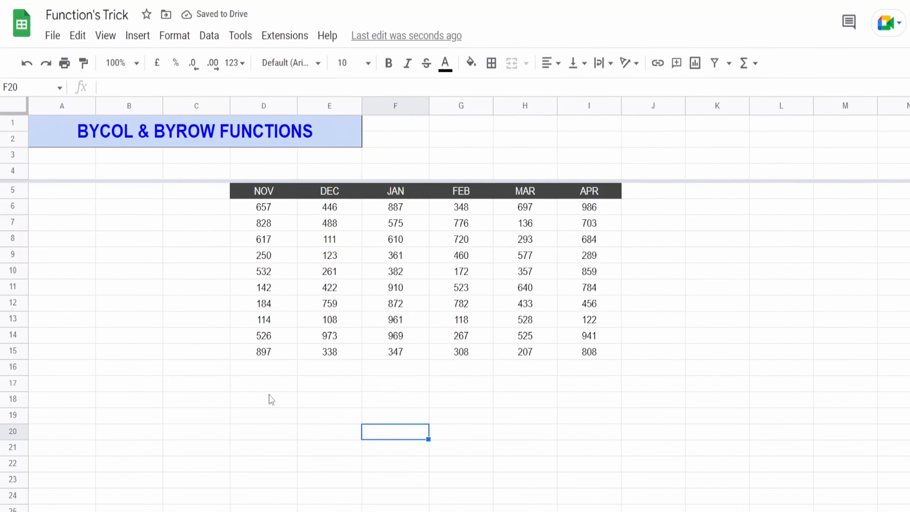
Enter =SUM(D6:D15) in cell D17 to total the NOV column
click(244, 346)
text(=)
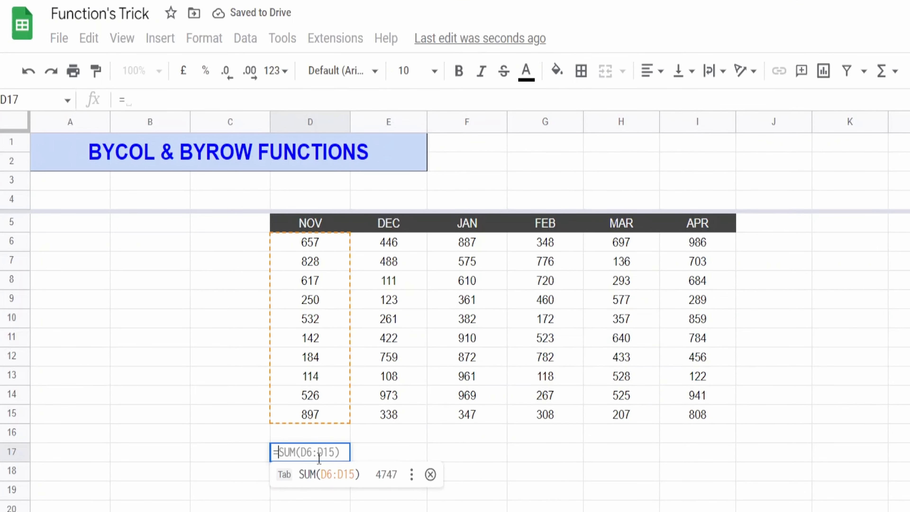
text(SUM)
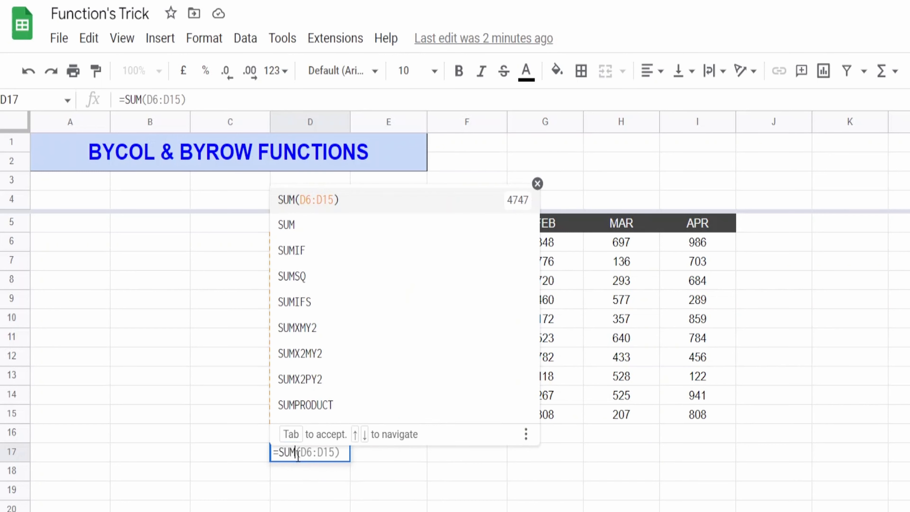
text(()
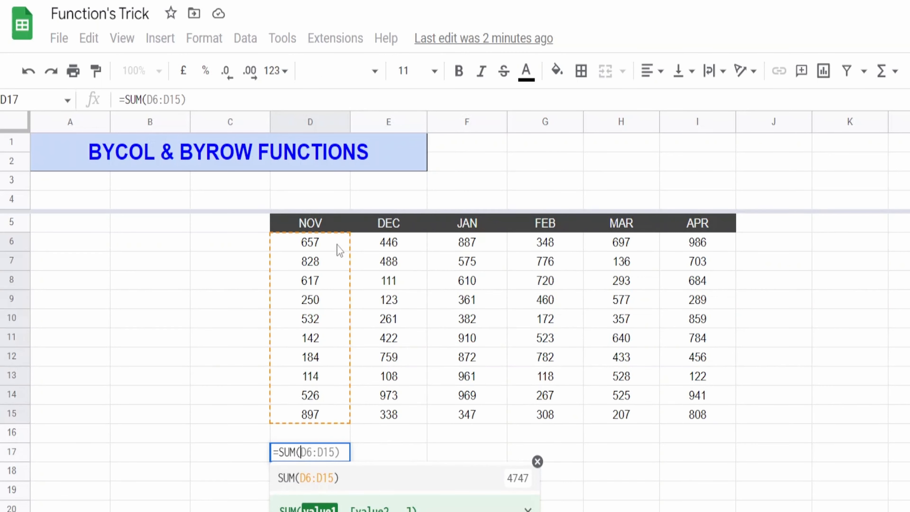
drag(340, 246, 335, 423)
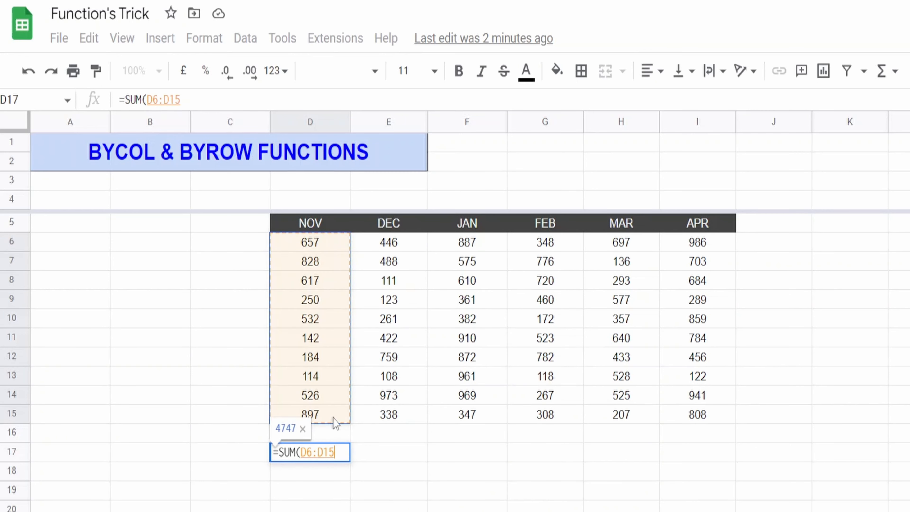
text())
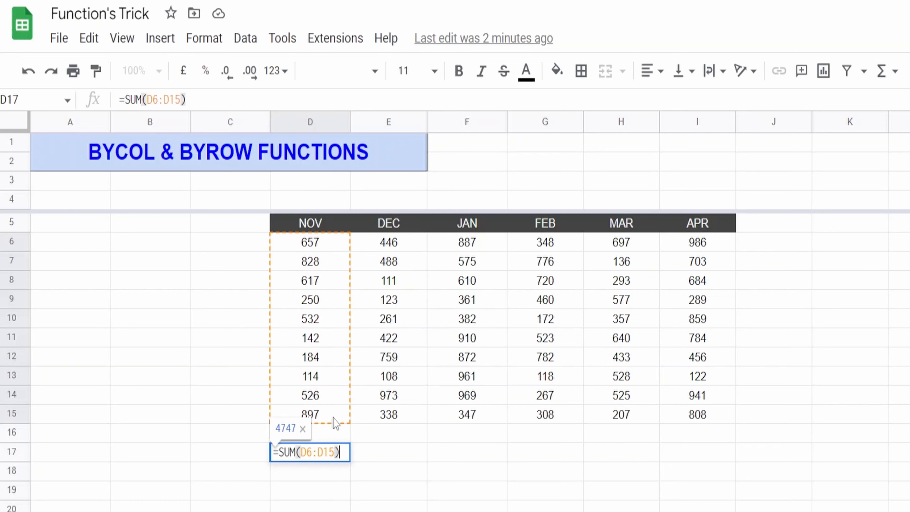
key(Return)
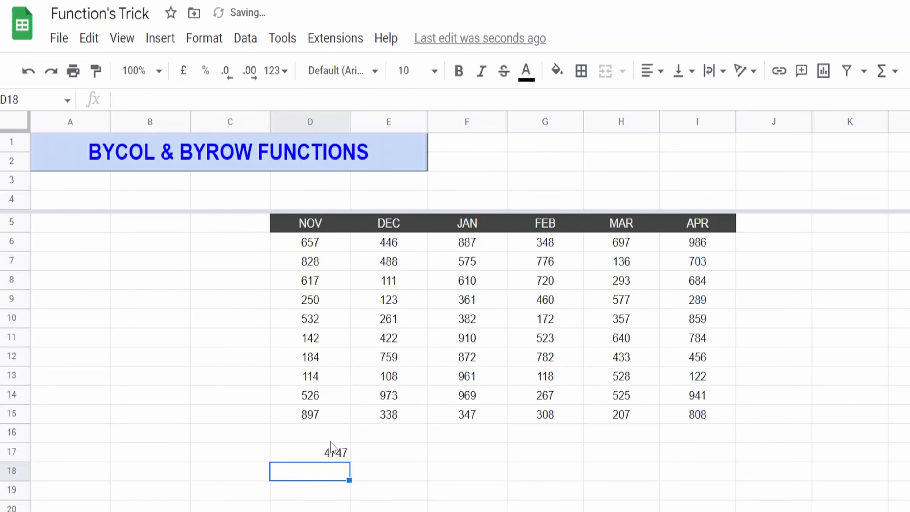
Fill the D17 sum formula across to I17 to total the remaining month columns
click(340, 454)
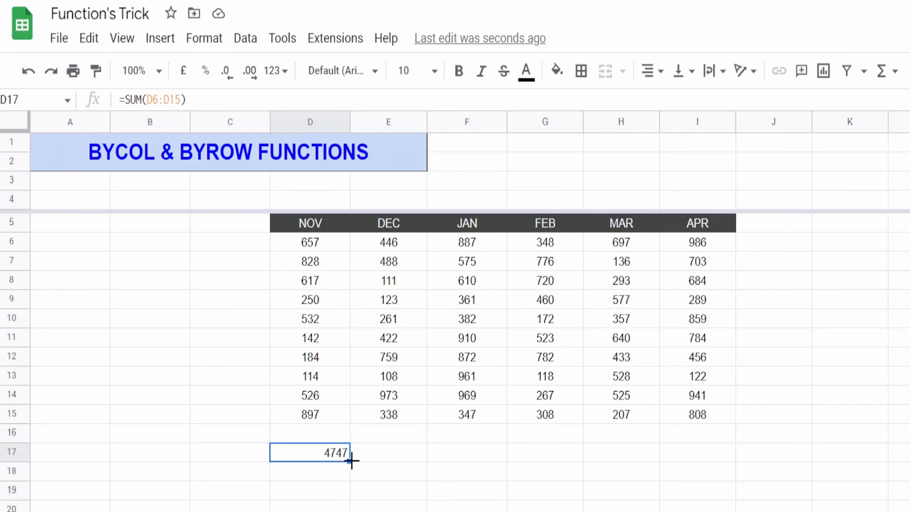
drag(350, 460, 674, 454)
click(774, 505)
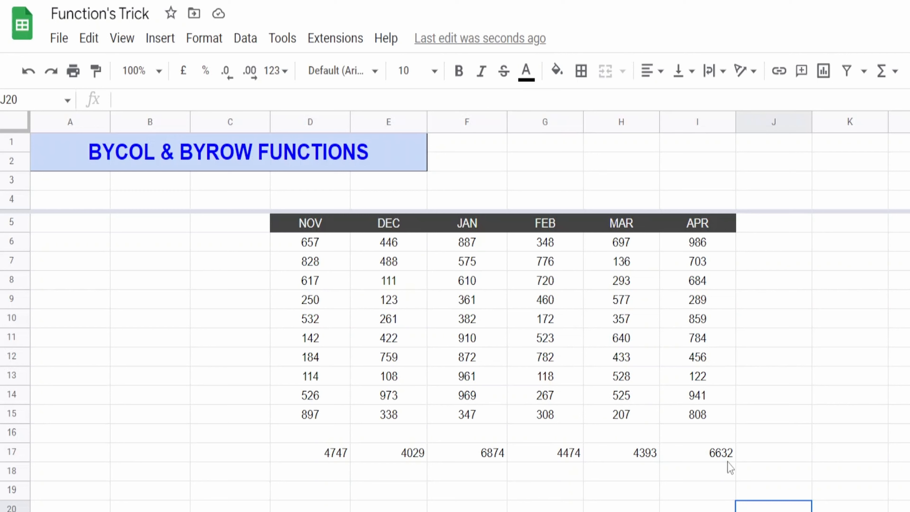
Begin a BYCOL formula in cell D4 with D6:D15 as its range argument
click(324, 183)
click(326, 205)
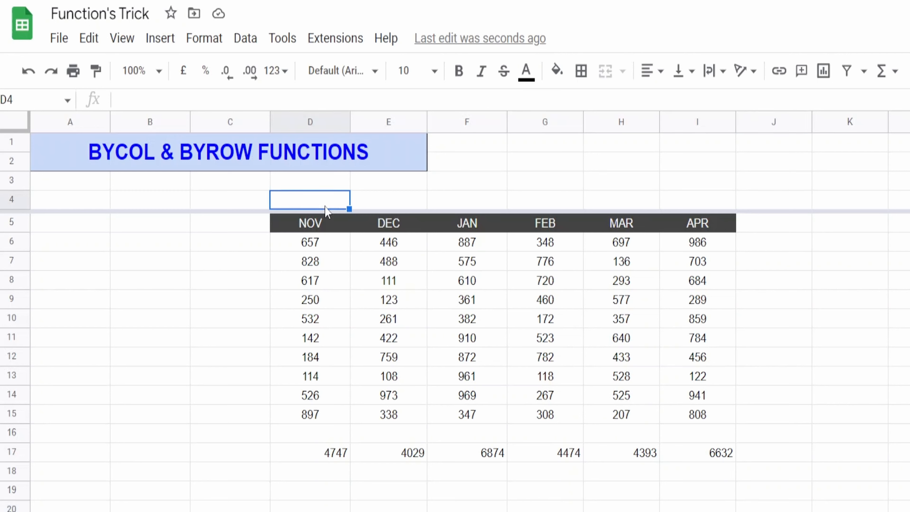
text(=)
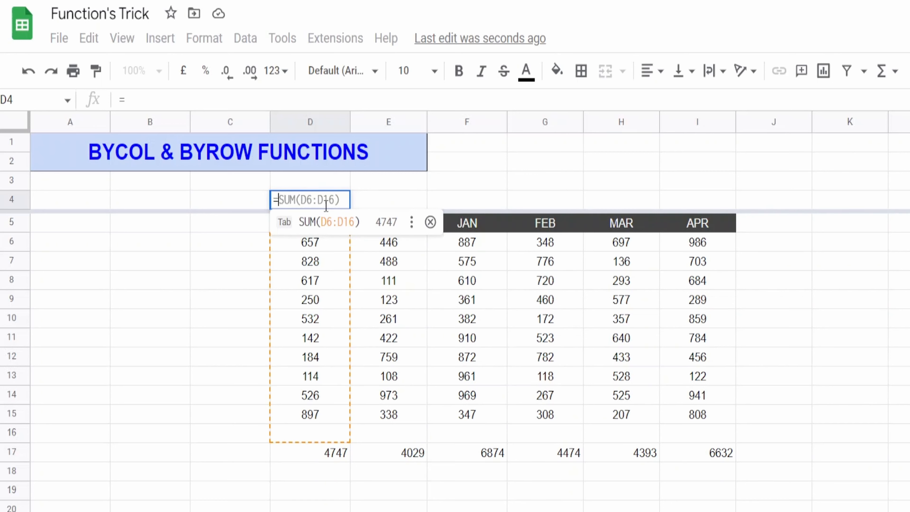
text(BYCOL()
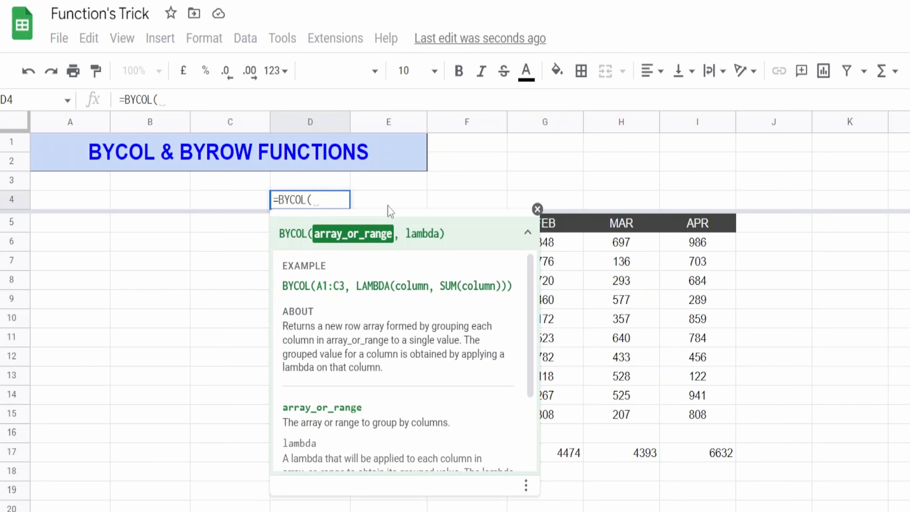
click(537, 209)
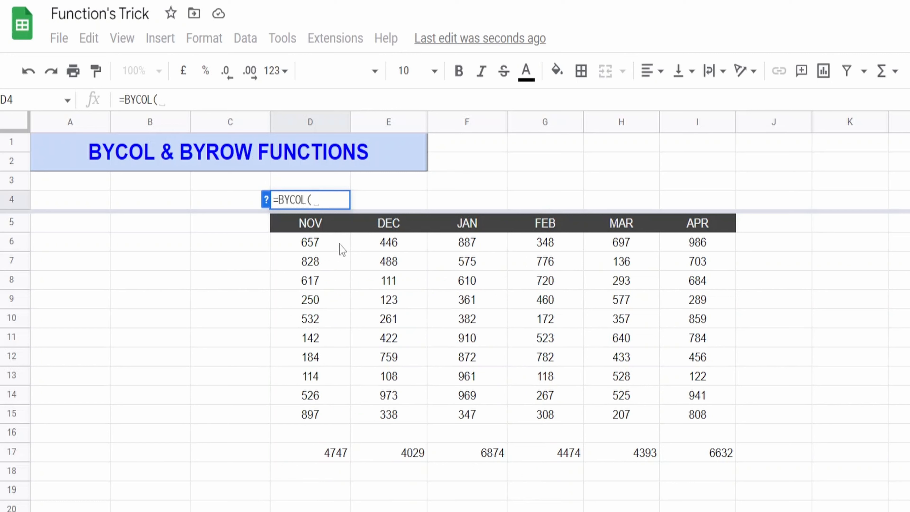
drag(343, 249, 345, 423)
text(,)
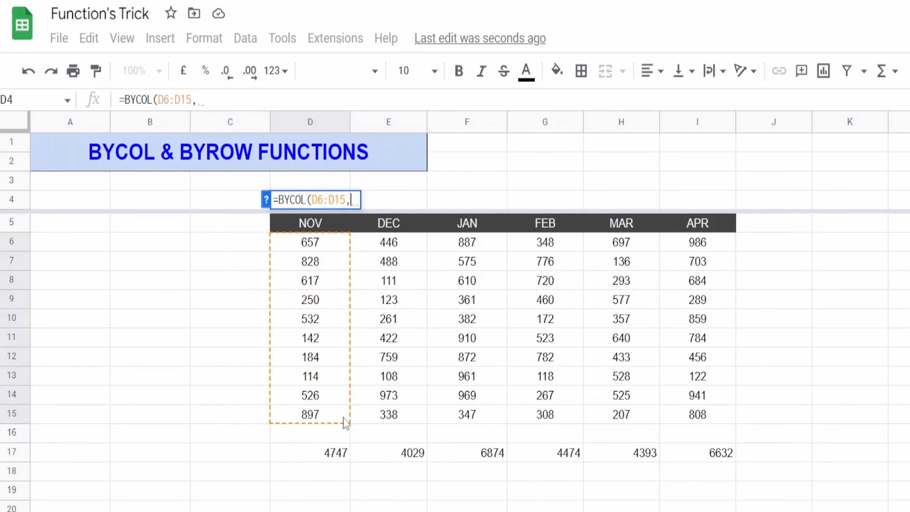
click(266, 201)
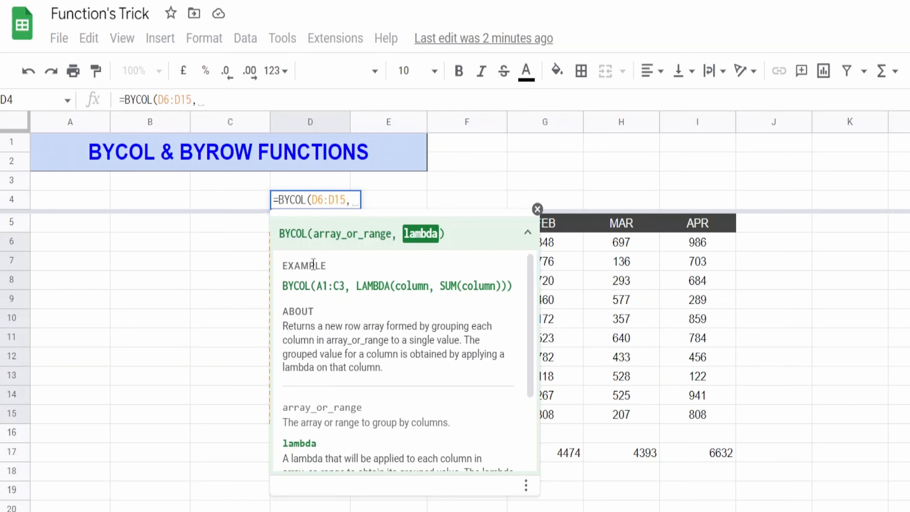
Complete the D4 formula with LAMBDA(X,SUM(X)) as the BYCOL lambda argument and commit it
text(LAMB)
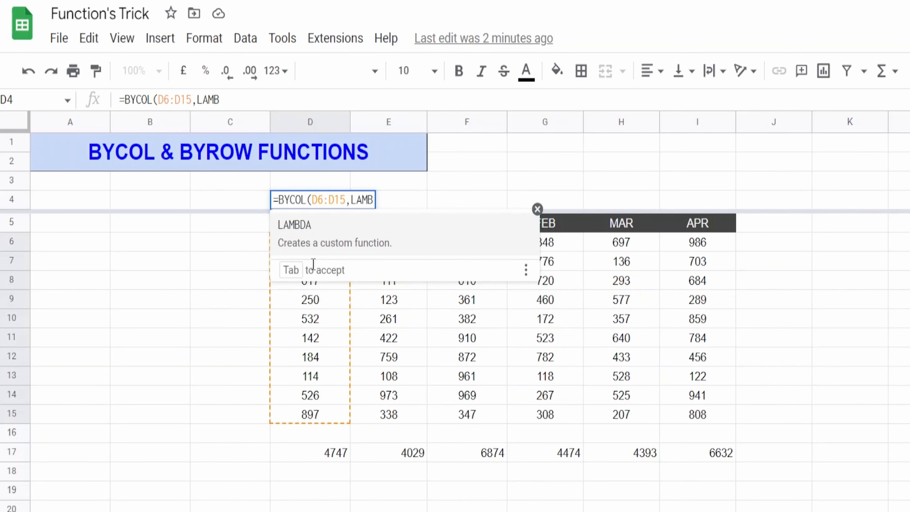
key(Tab)
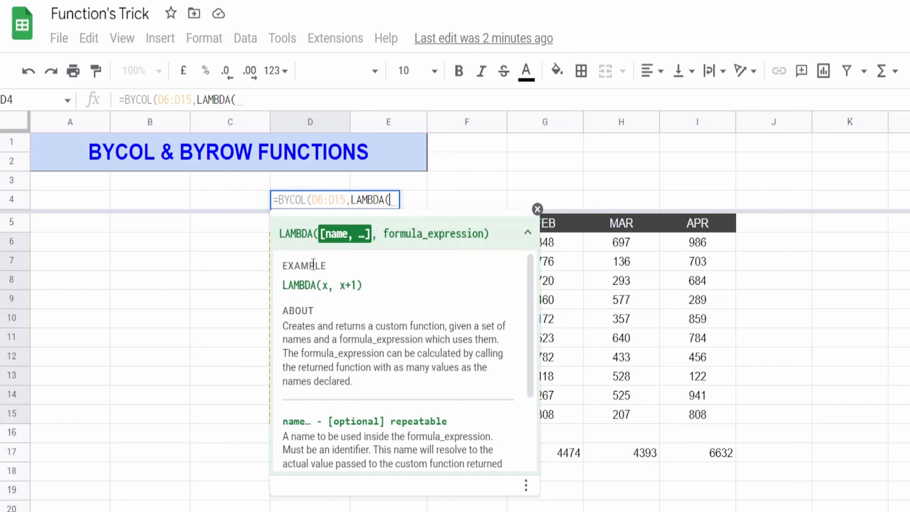
text(X)
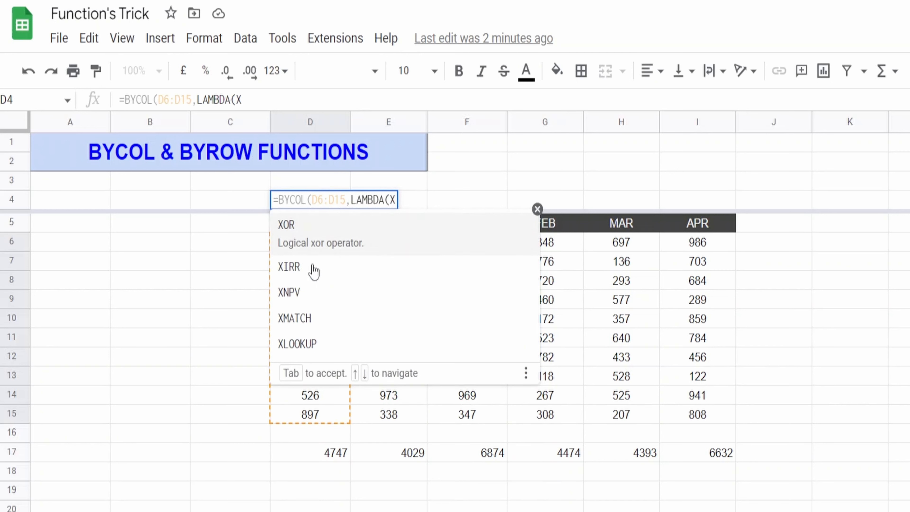
text(,)
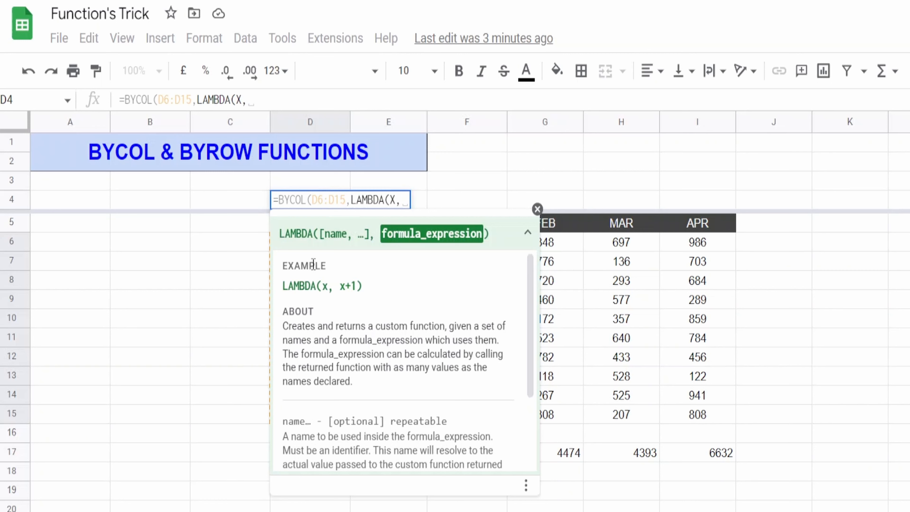
text(SUM()
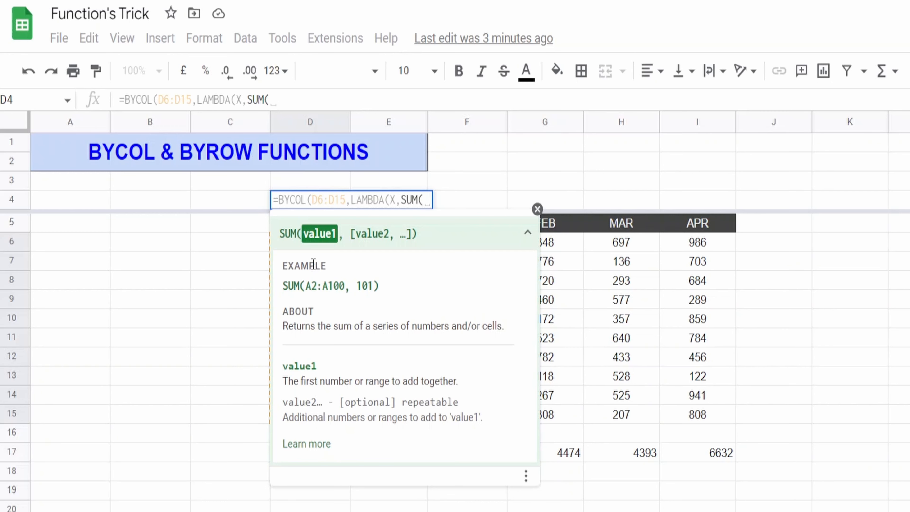
text(X)
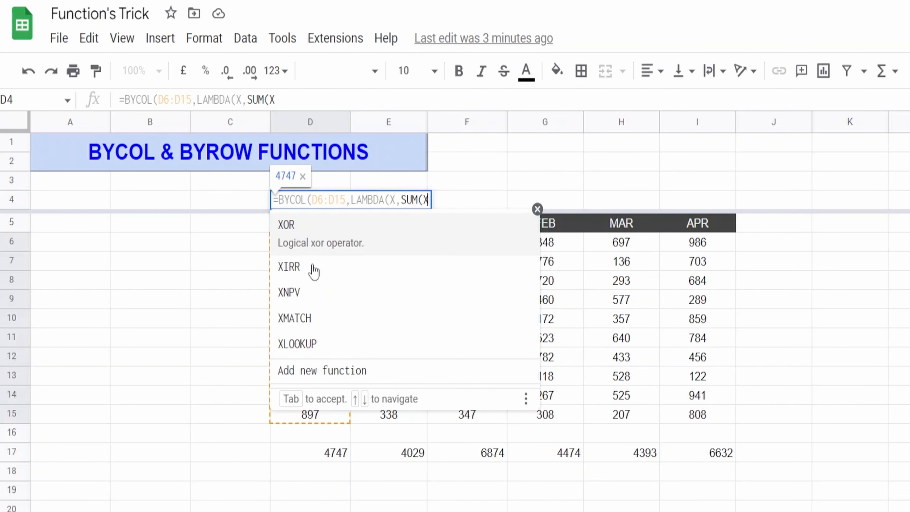
text())
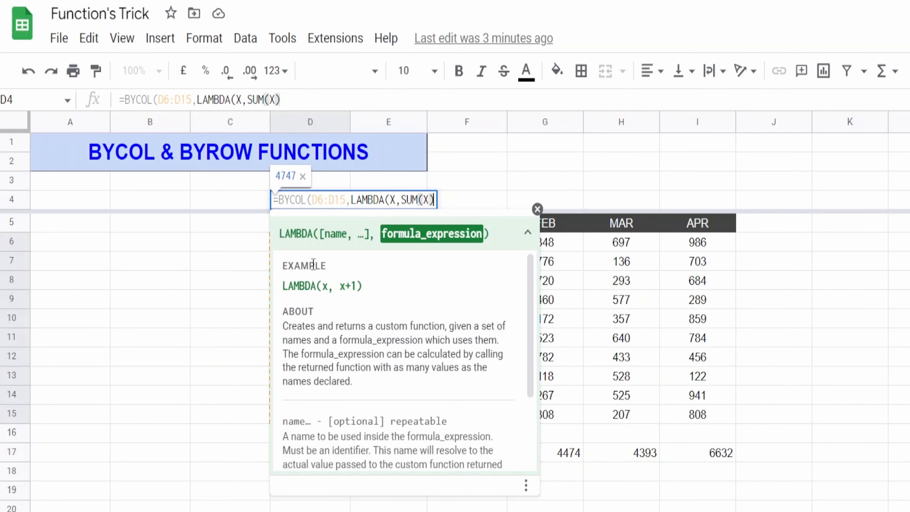
text())
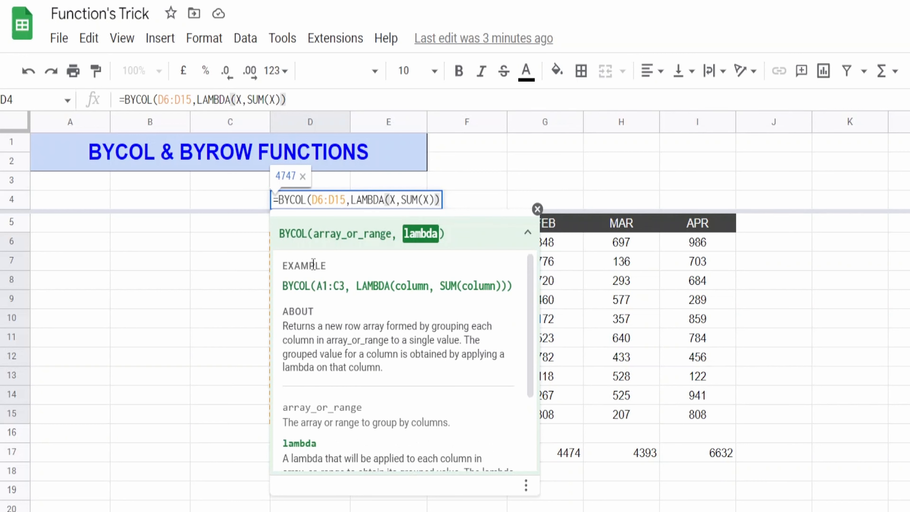
text())
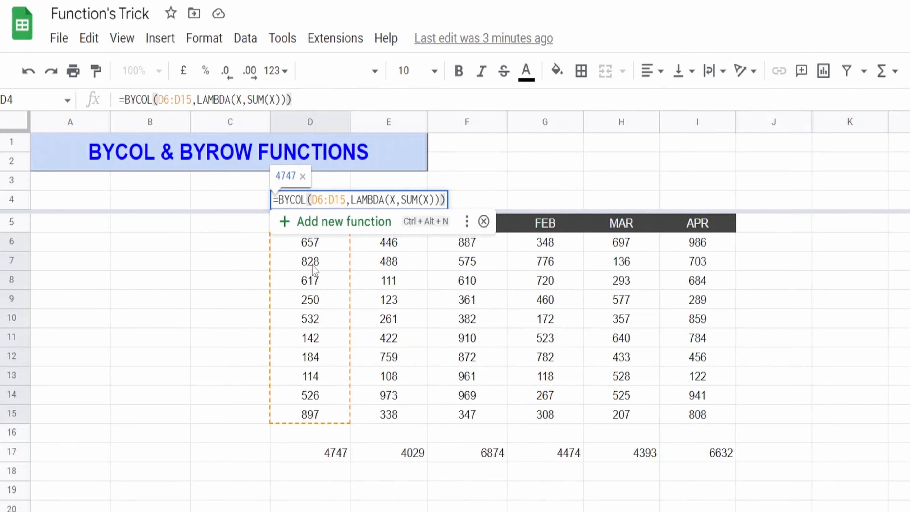
key(Return)
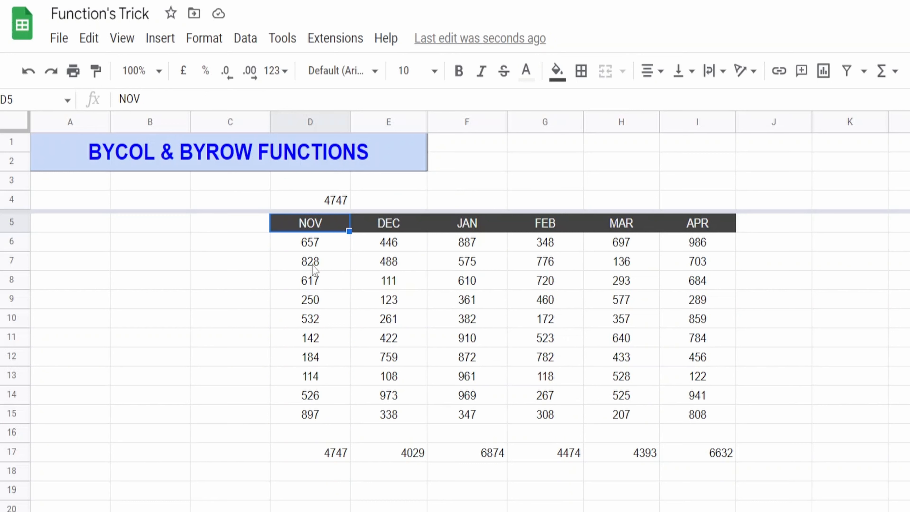
Replace the range in the D4 BYCOL formula with D6:I15 to cover all six month columns
click(316, 205)
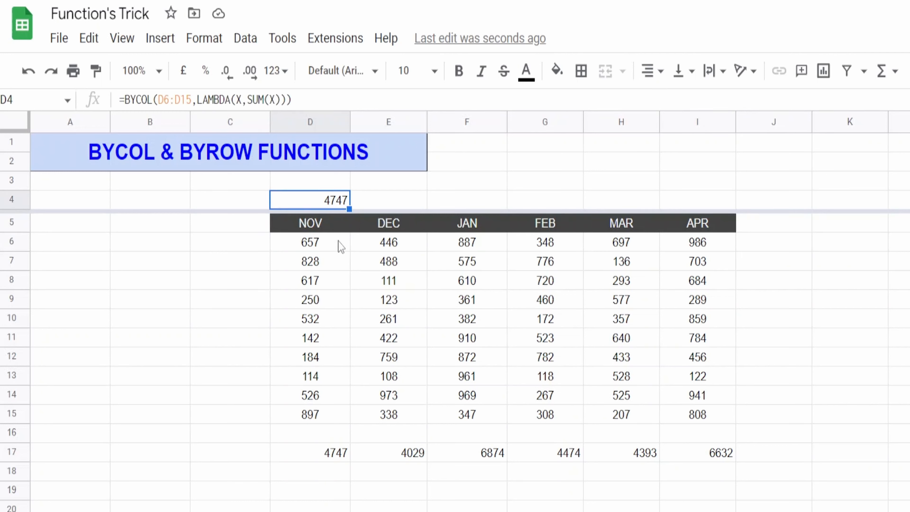
drag(339, 244, 322, 415)
click(315, 199)
double_click(182, 100)
key(shift+Left)
key(shift+Left)
key(shift+Left)
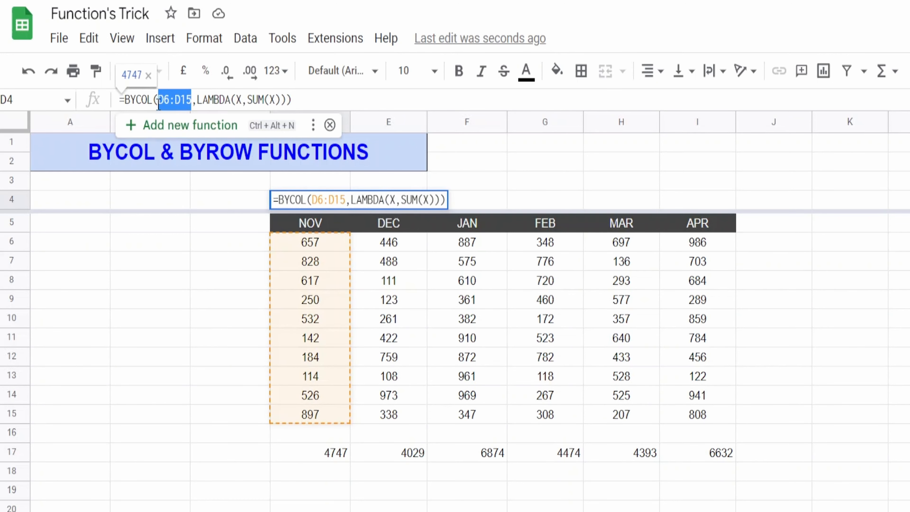
key(BackSpace)
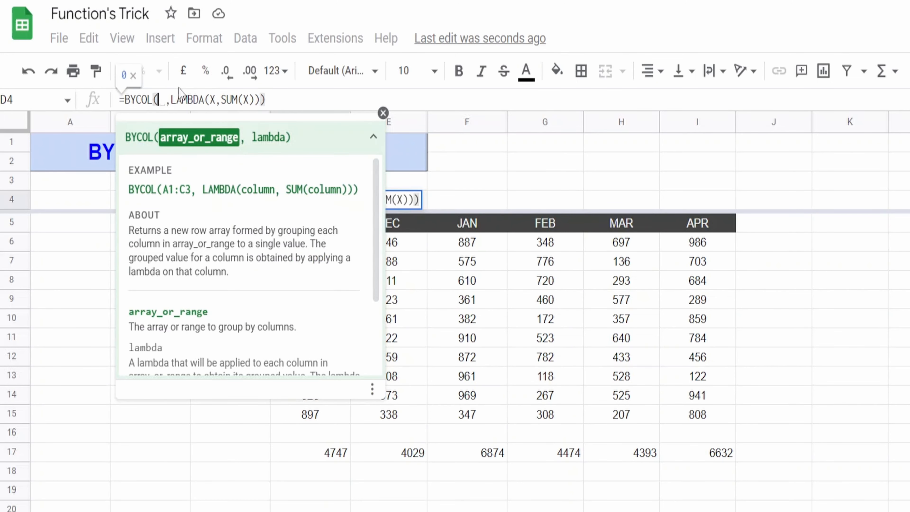
click(383, 113)
click(344, 246)
drag(346, 248, 704, 411)
key(Return)
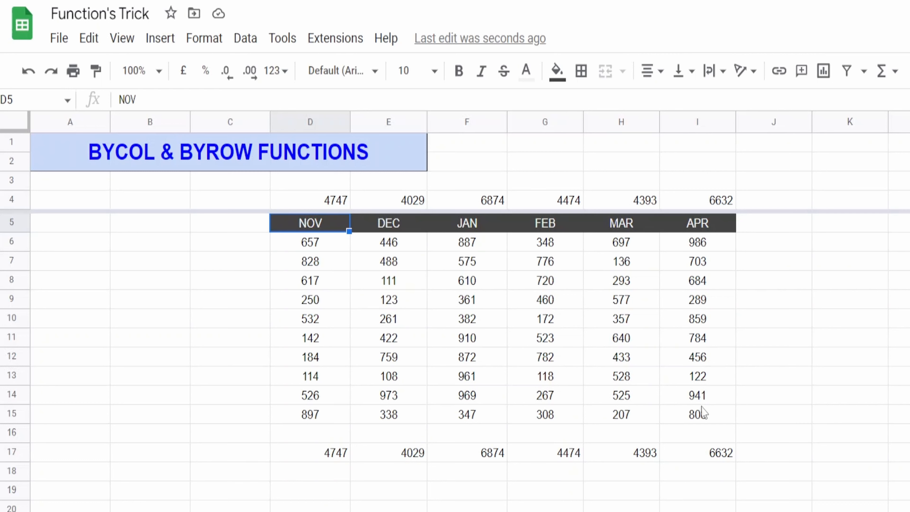
Inspect the contents of cells D4, E4 and F4 to compare the formula cell with its spilled results
click(320, 207)
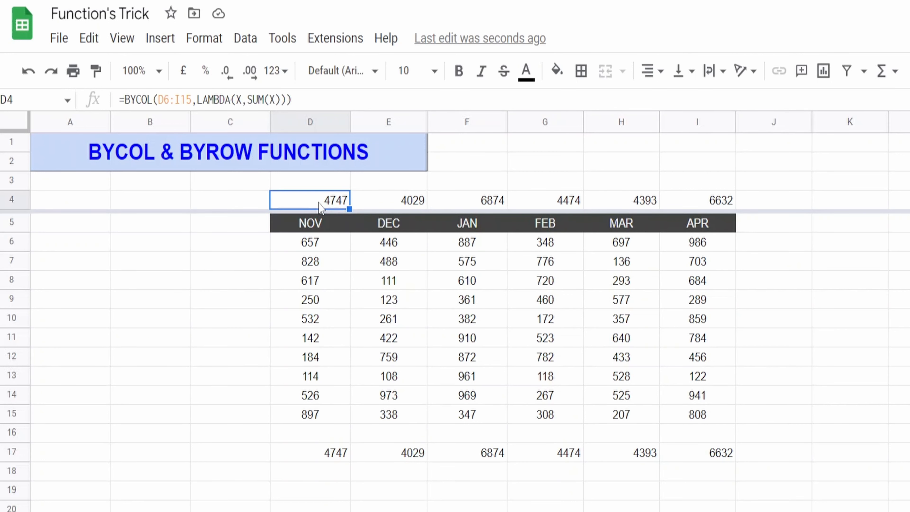
key(Right)
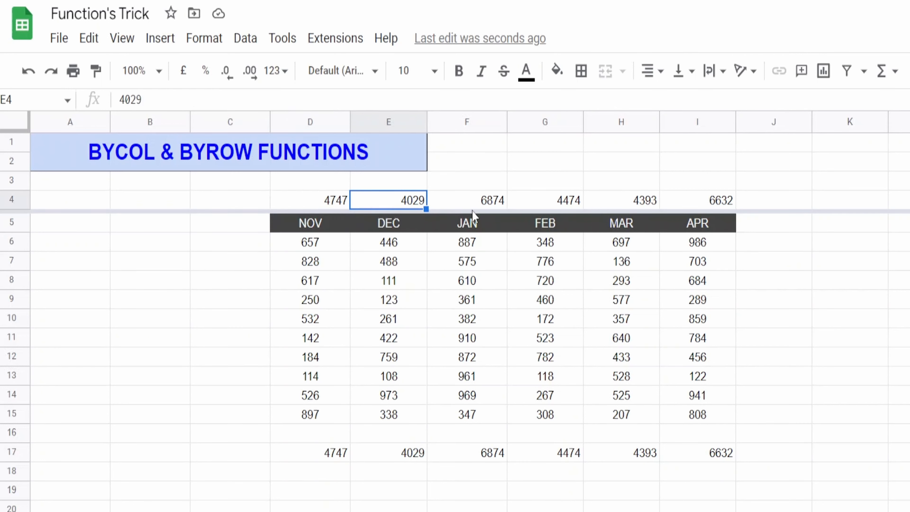
click(484, 206)
click(334, 203)
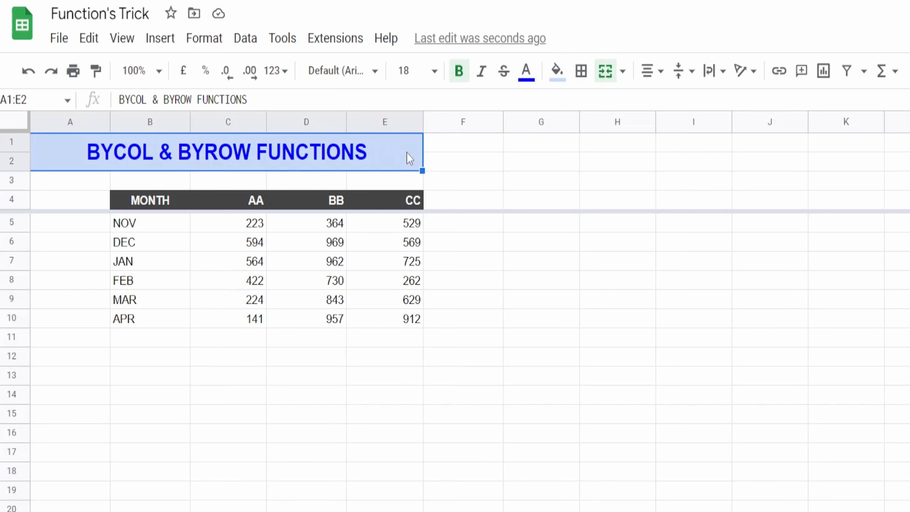
drag(462, 223, 467, 364)
click(382, 163)
drag(497, 198, 858, 224)
click(587, 235)
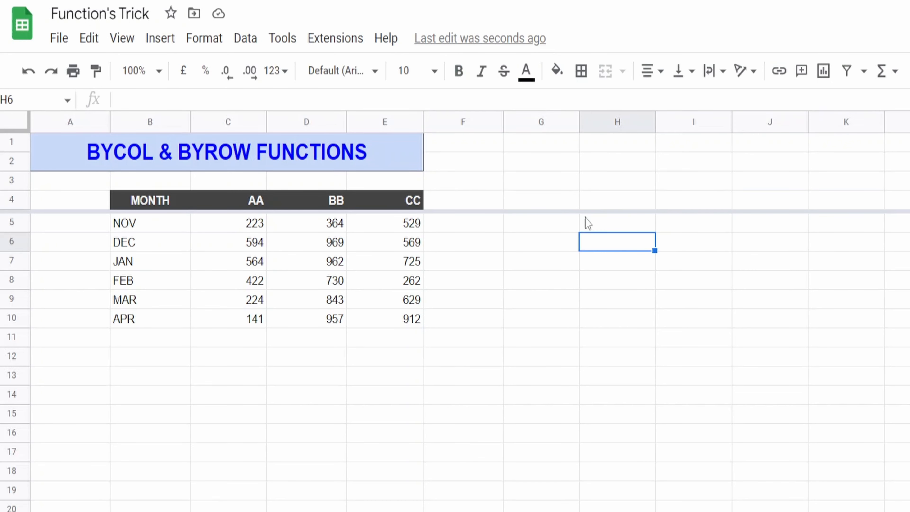
drag(480, 206, 909, 222)
click(907, 222)
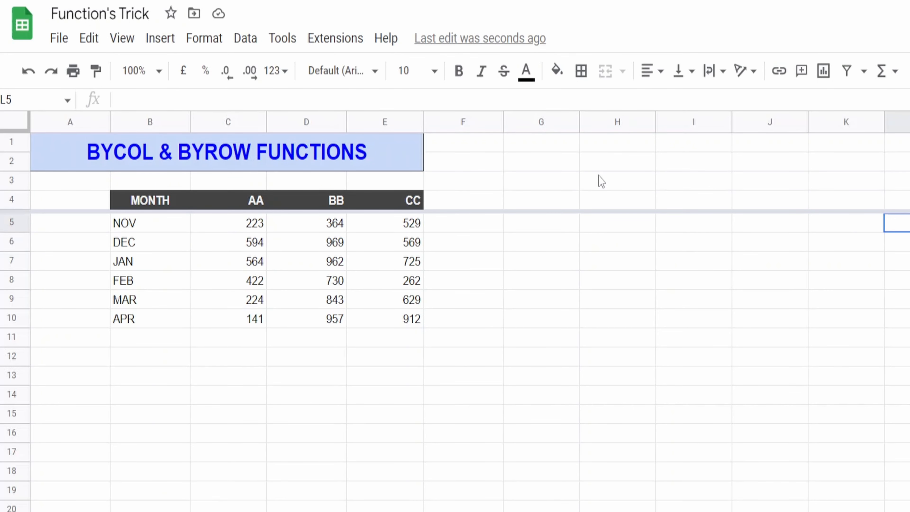
drag(482, 208, 488, 332)
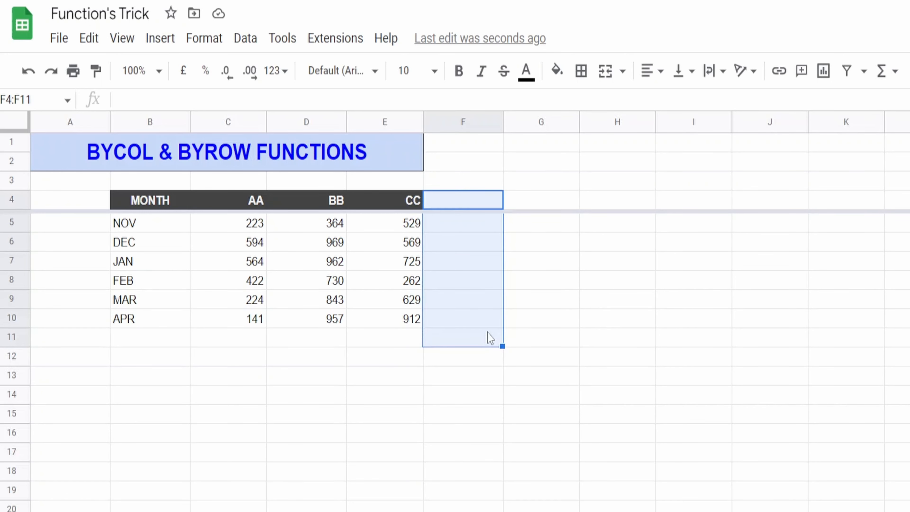
click(536, 227)
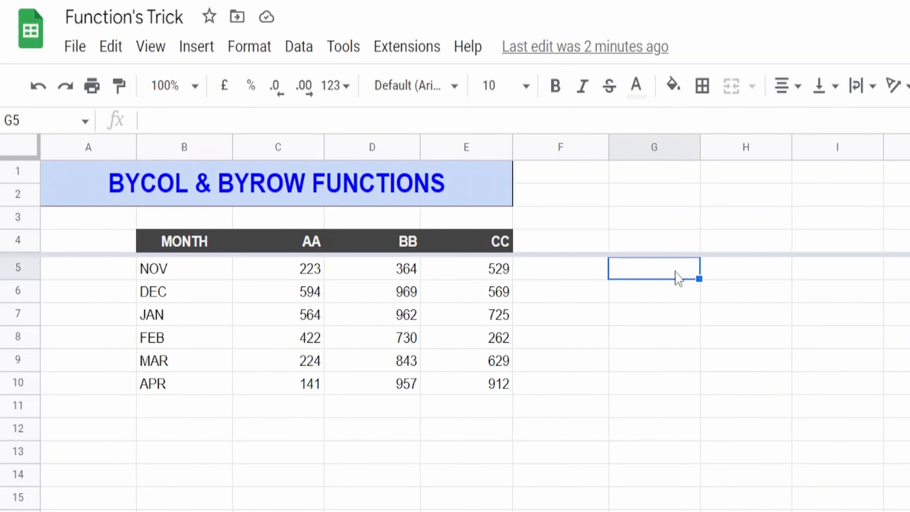
Begin a BYROW formula in cell G5 with C5:E10 as its range argument
text(=)
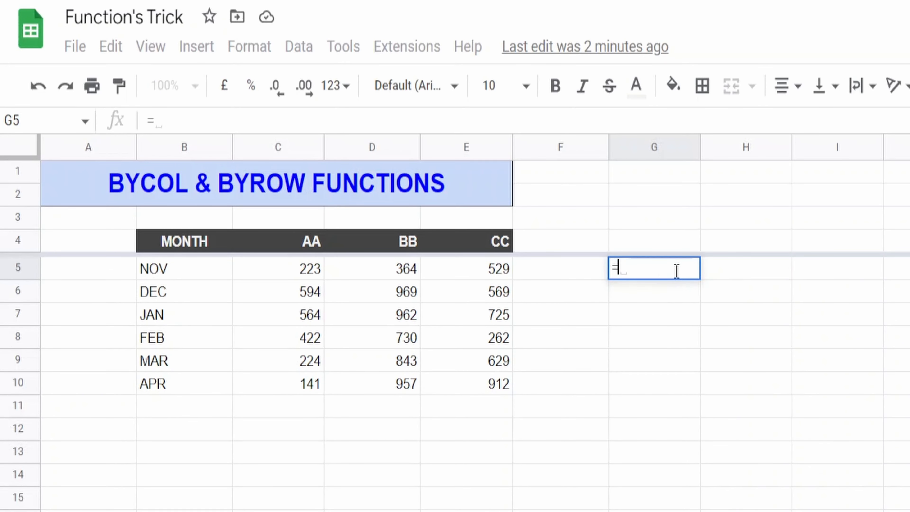
key(BackSpace)
text(BYROW()
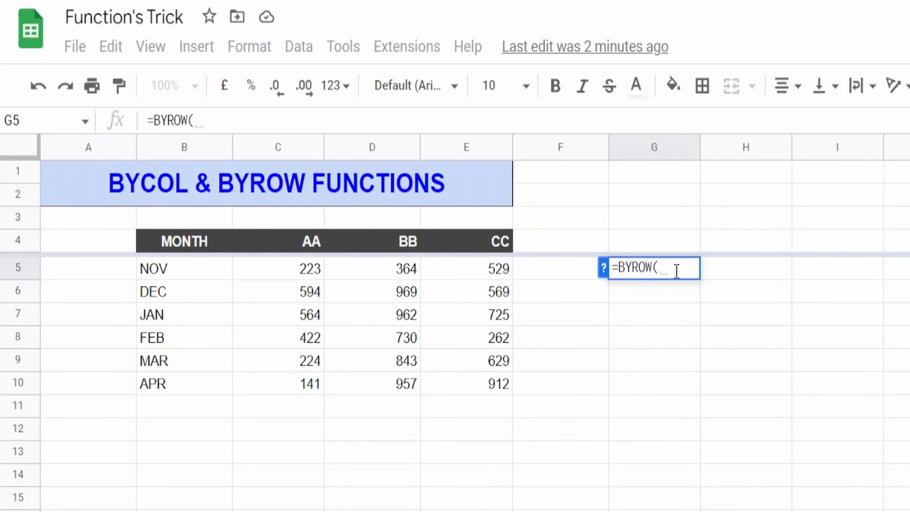
click(604, 269)
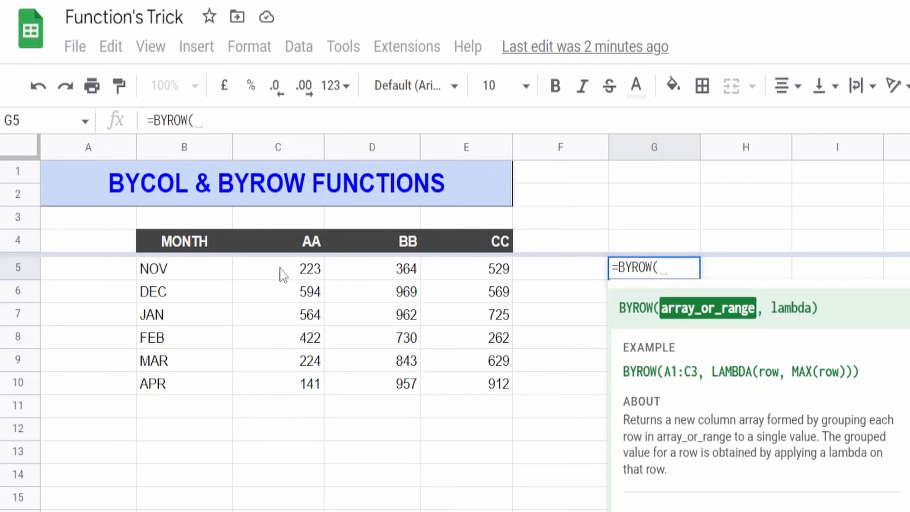
drag(280, 275, 484, 375)
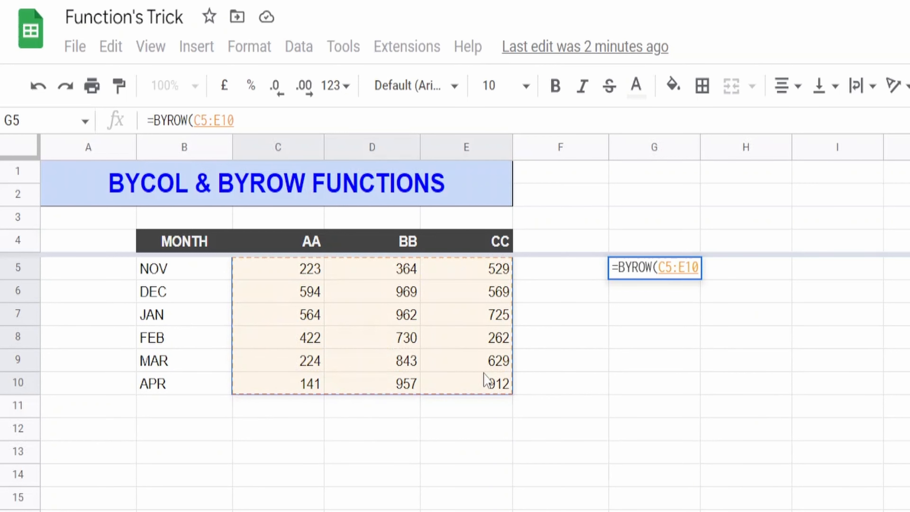
text(,)
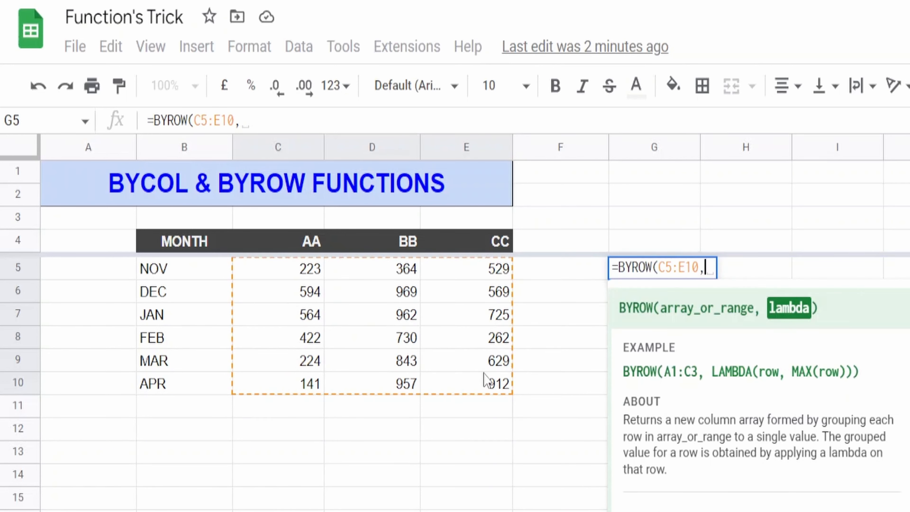
text(LAMBDA)
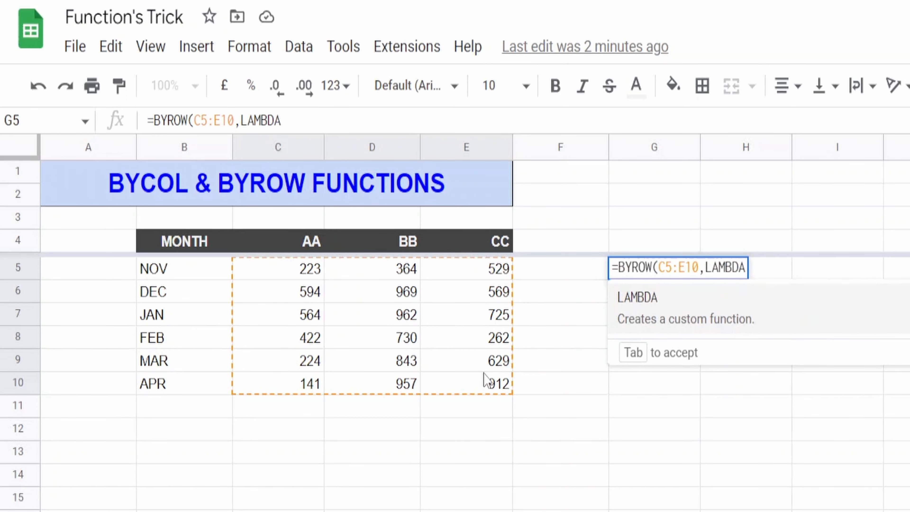
text(()
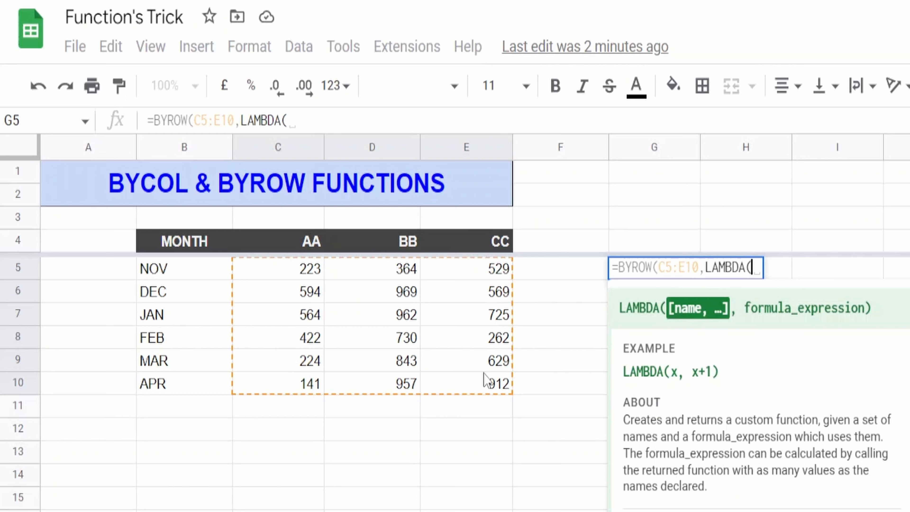
Add a LAMBDA as the second argument of the G5 BYROW formula, with Y as its name argument
text(Y)
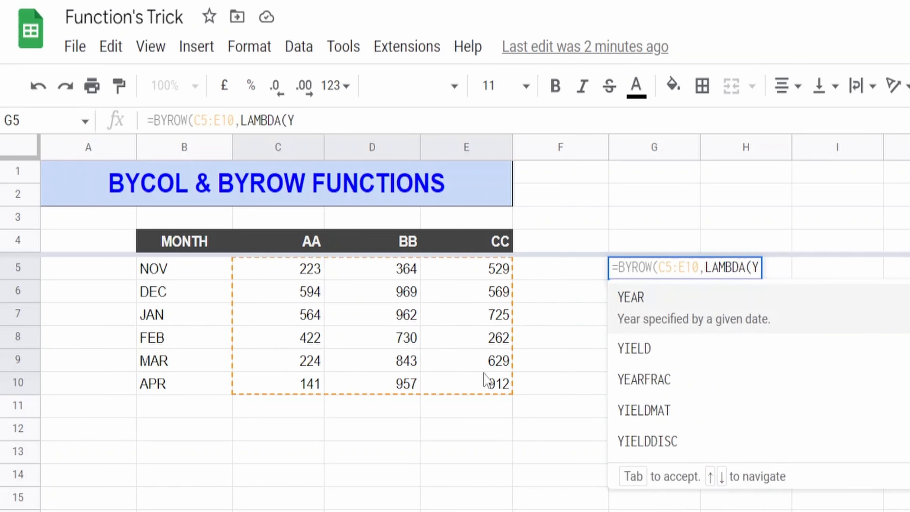
text(,)
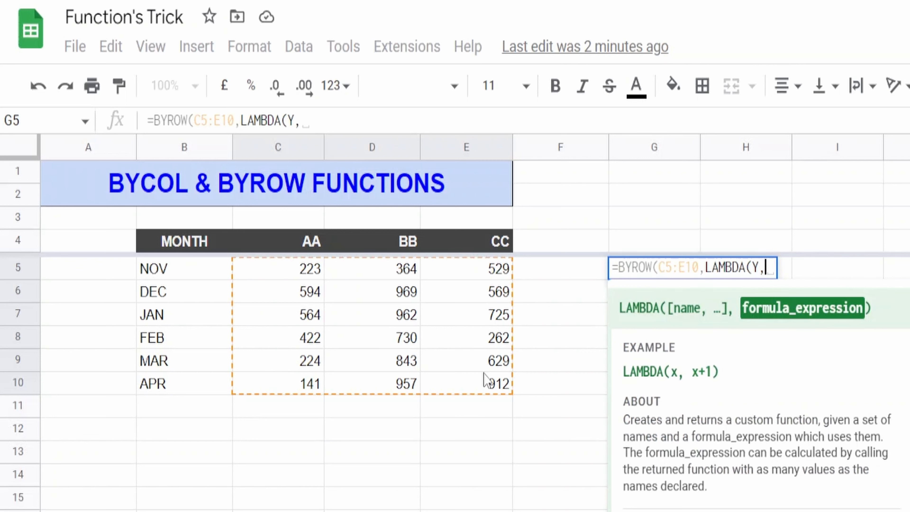
text(SUM)
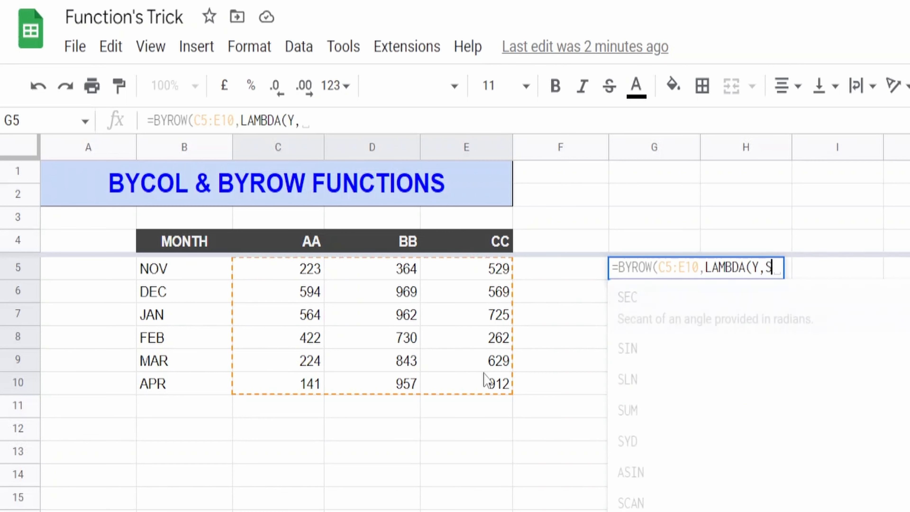
key(BackSpace)
key(BackSpace)
key(BackSpace)
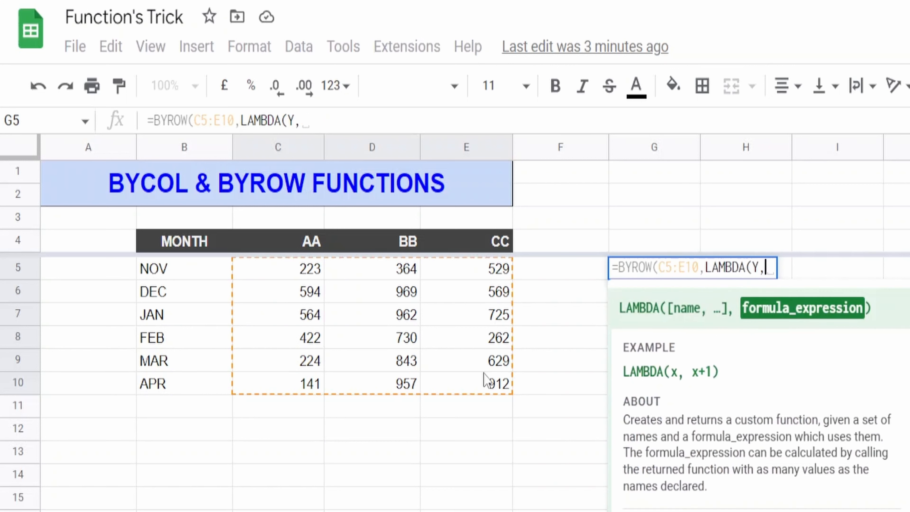
Complete the G5 formula with AVERAGE(Y) as the LAMBDA expression, closing the LAMBDA and BYROW functions
text(AVERAGE()
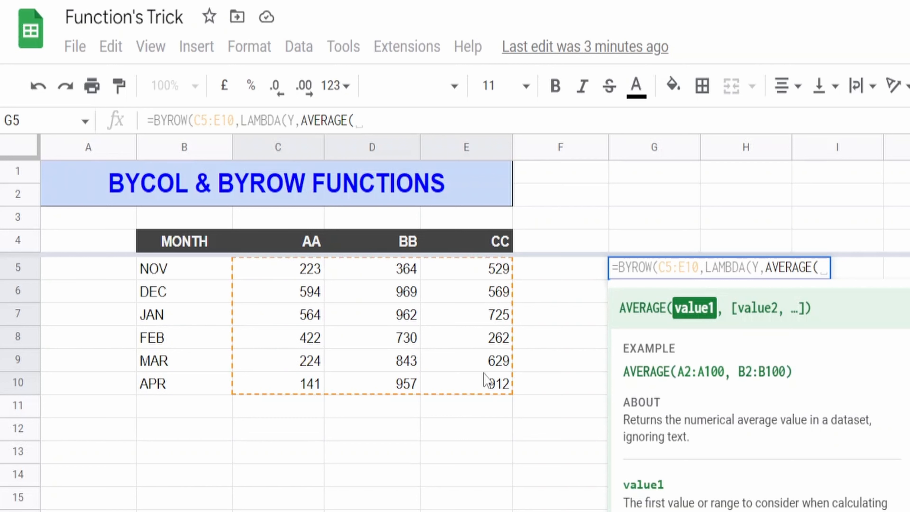
text(Y)
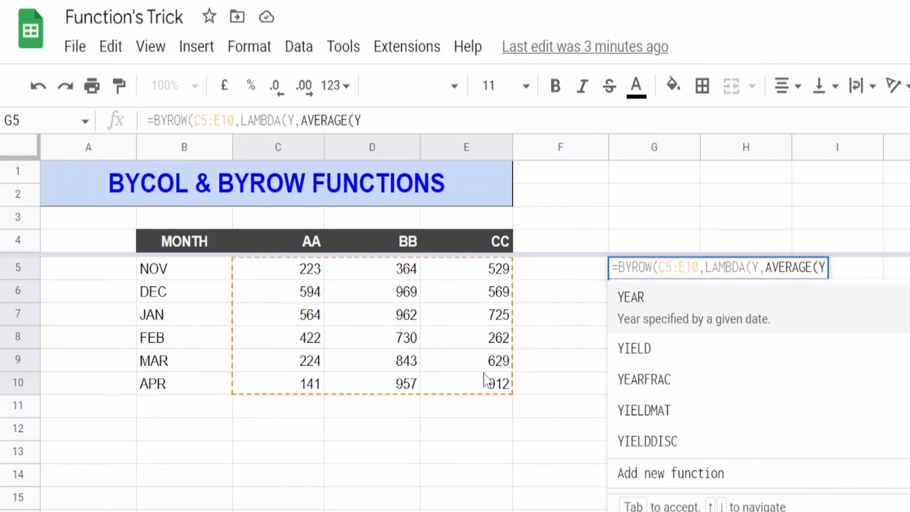
text())
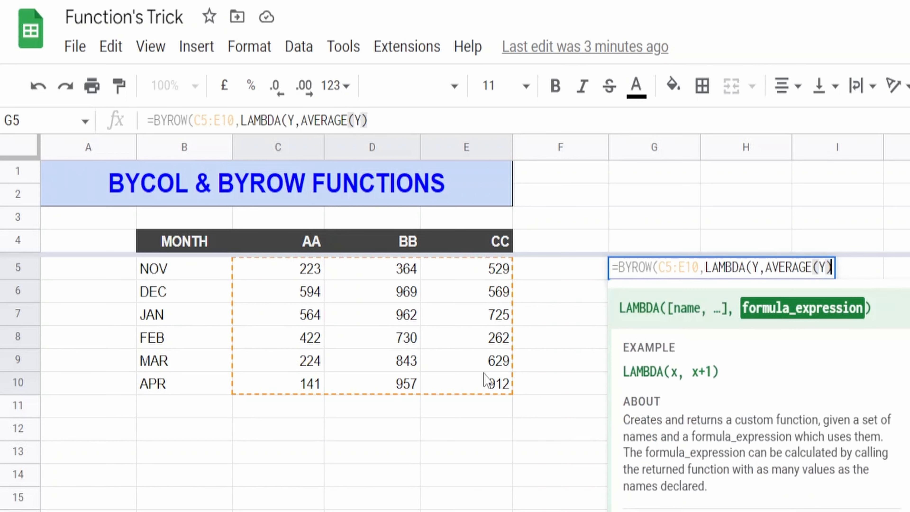
text())
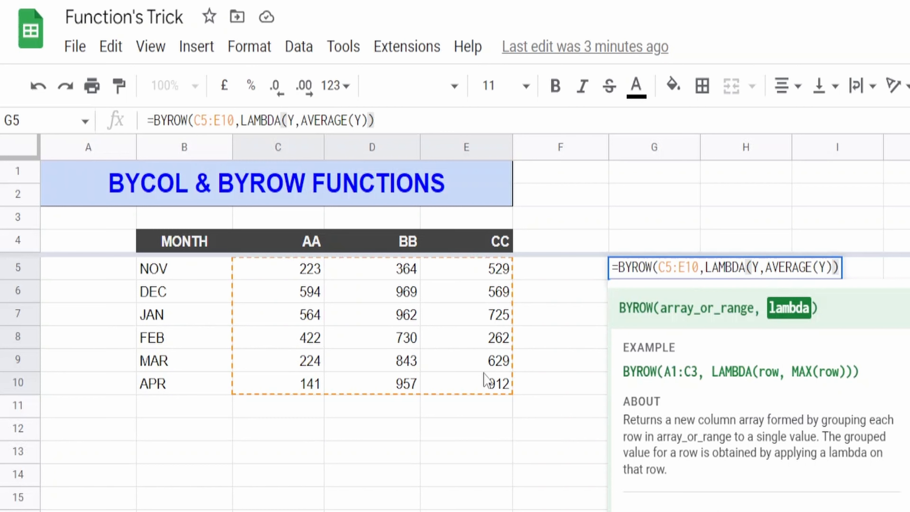
text())
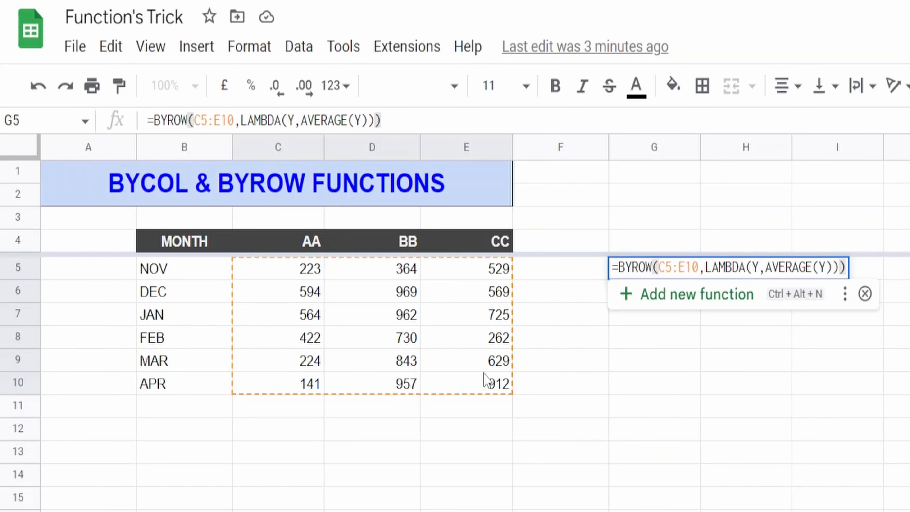